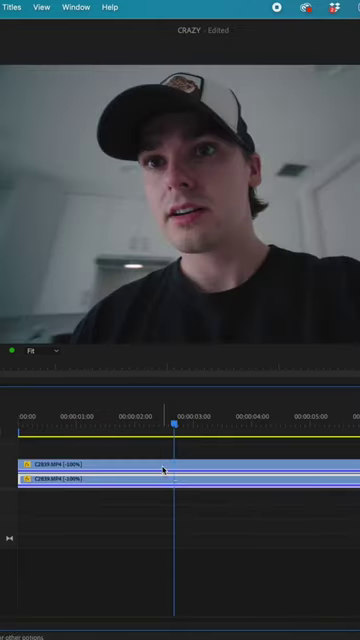
Step: Trim the V2 duplicate clip's start so it begins a few frames after the clip below
{"action": "left_click_drag", "start_coordinate": [26, 466], "coordinate": [57, 466]}
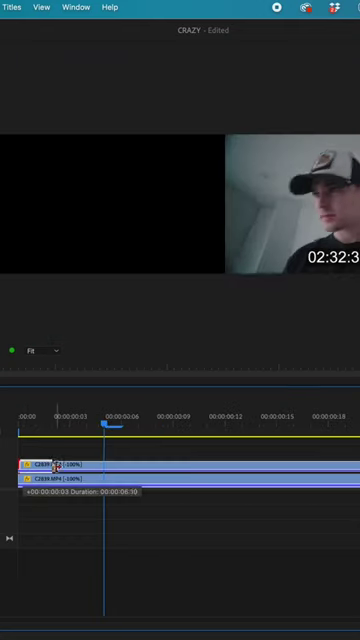
{"action": "left_click_drag", "start_coordinate": [83, 467], "coordinate": [88, 472]}
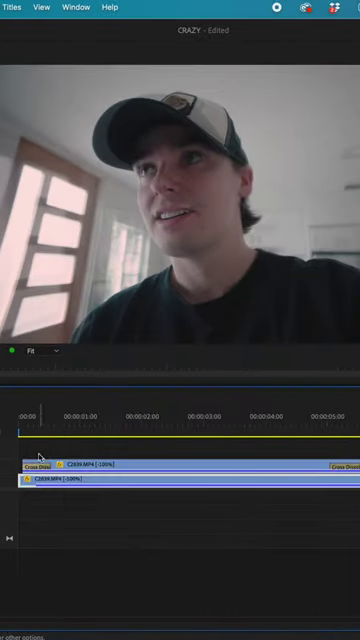
Step: Move the playhead to around four seconds on the timeline
{"action": "left_click", "coordinate": [257, 430]}
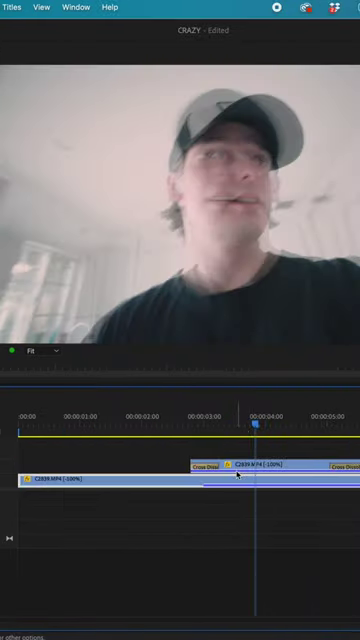